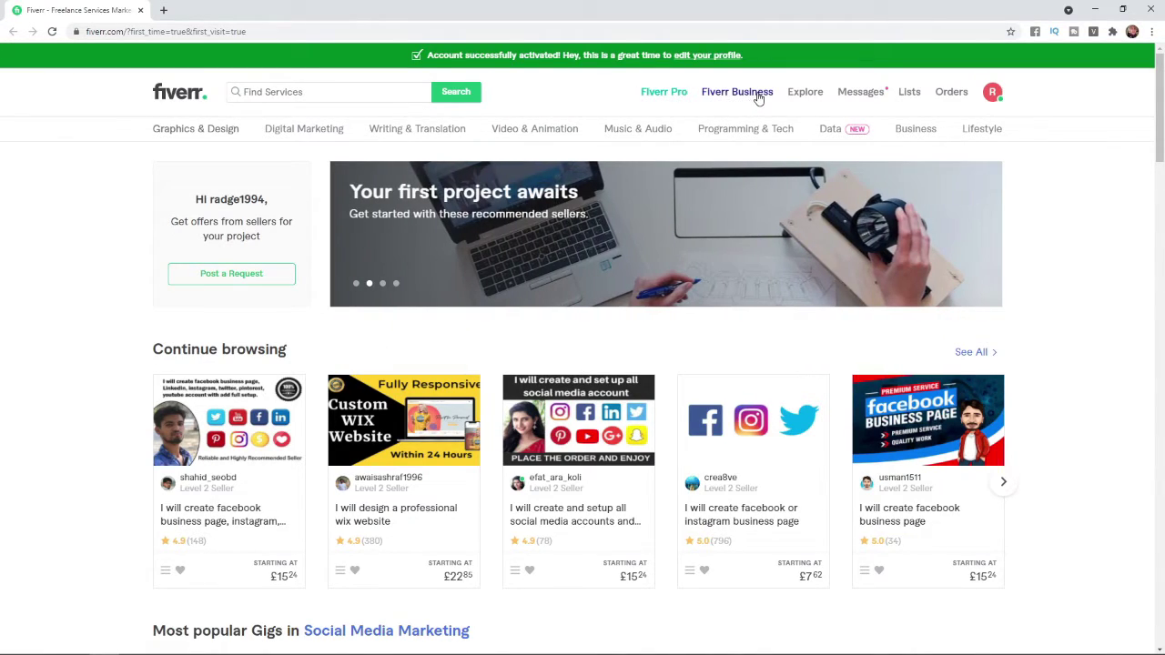
Open the free Fiverr Business trial landing page in a new tab from the top navigation.
{"action": "mouse_move", "coordinate": [758, 98]}
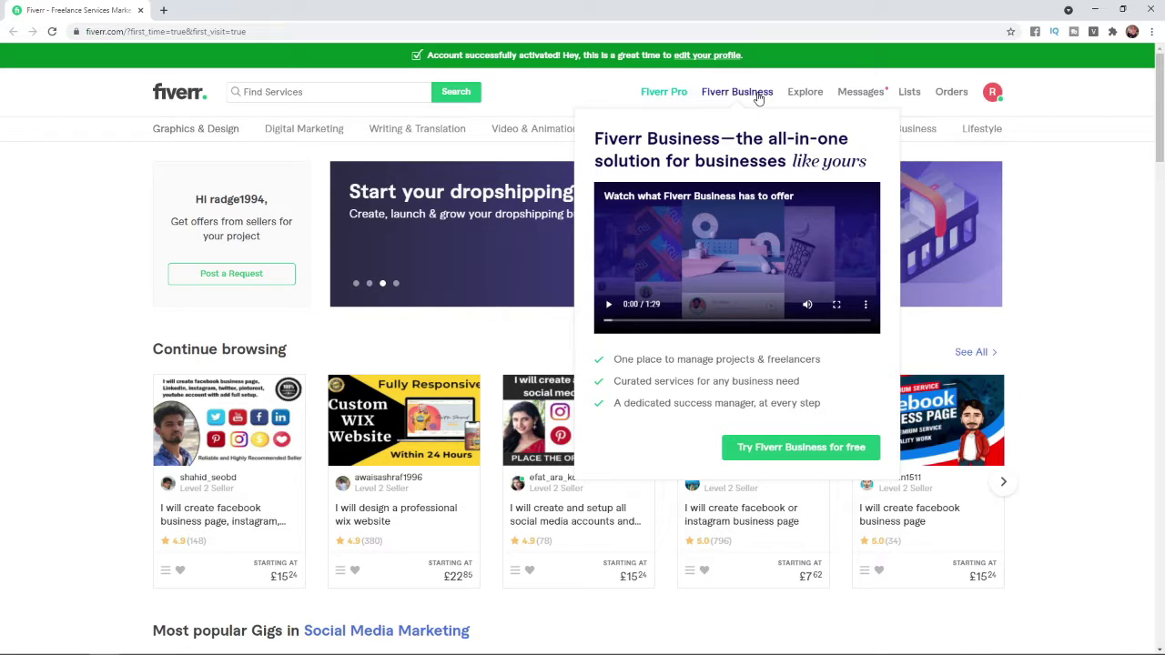
{"action": "left_click", "coordinate": [805, 451]}
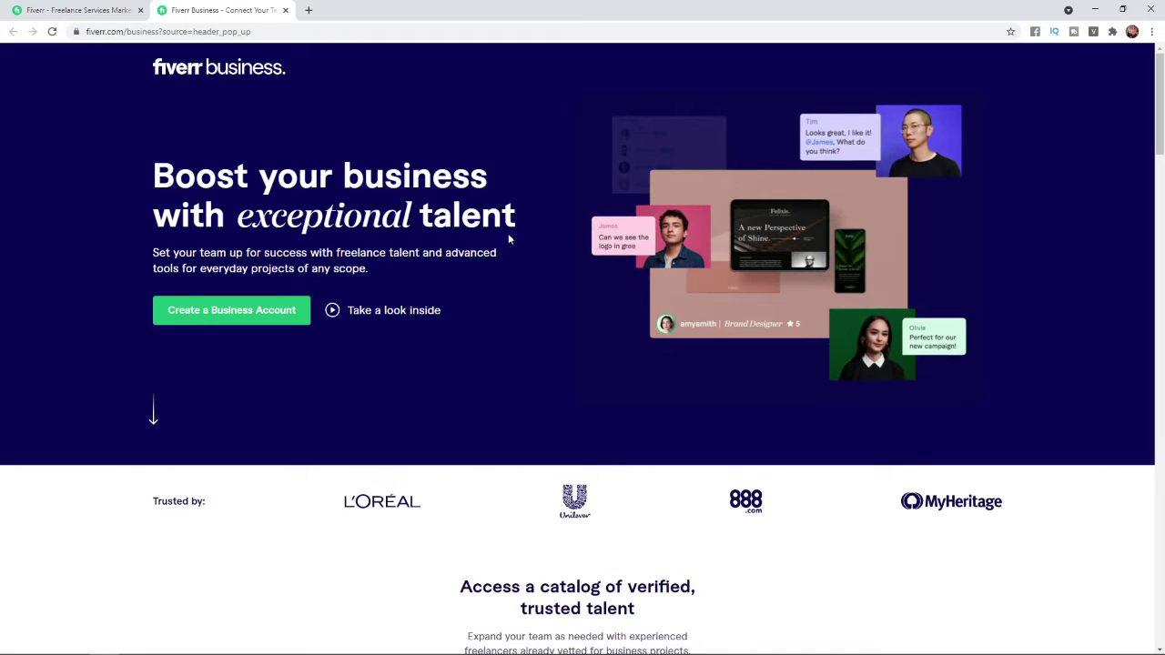
Create a business account by converting the existing personal Fiverr account.
{"action": "left_click", "coordinate": [266, 315]}
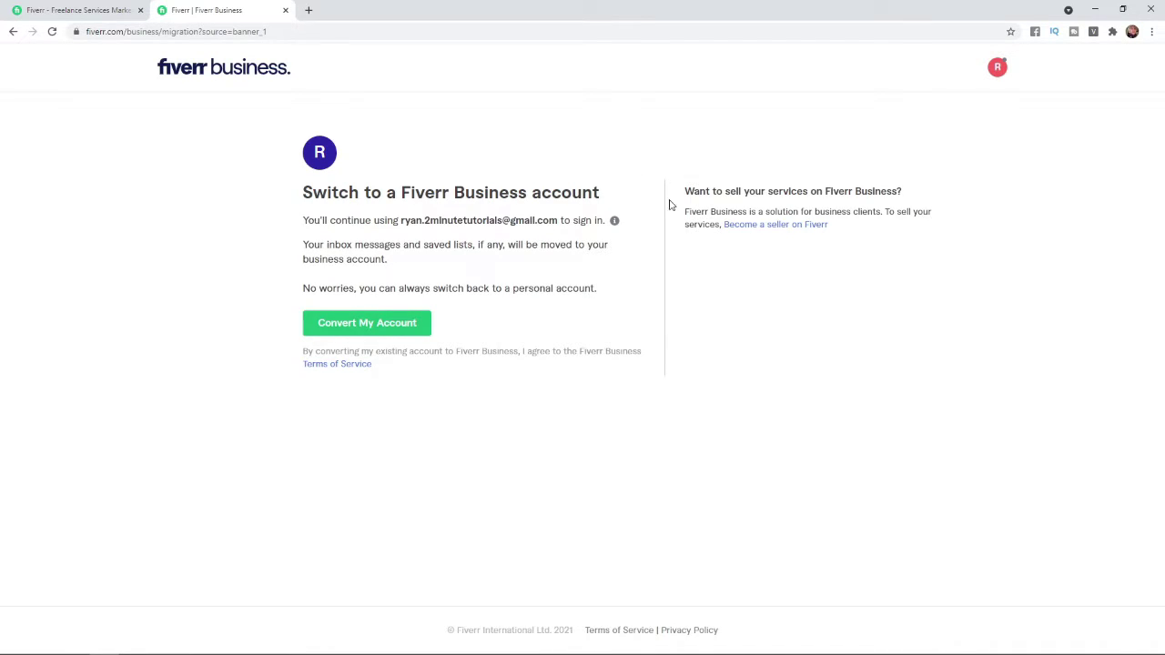
{"action": "left_click", "coordinate": [383, 324]}
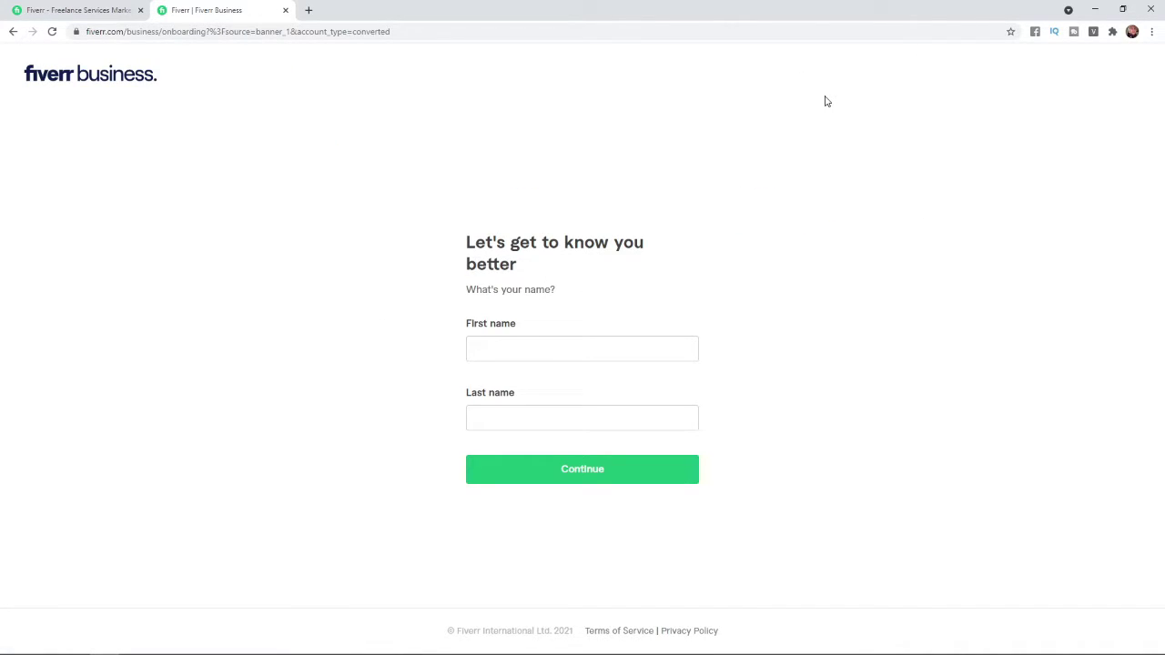
Autofill the account holder's first and last name from saved suggestions and submit them.
{"action": "left_click", "coordinate": [668, 342]}
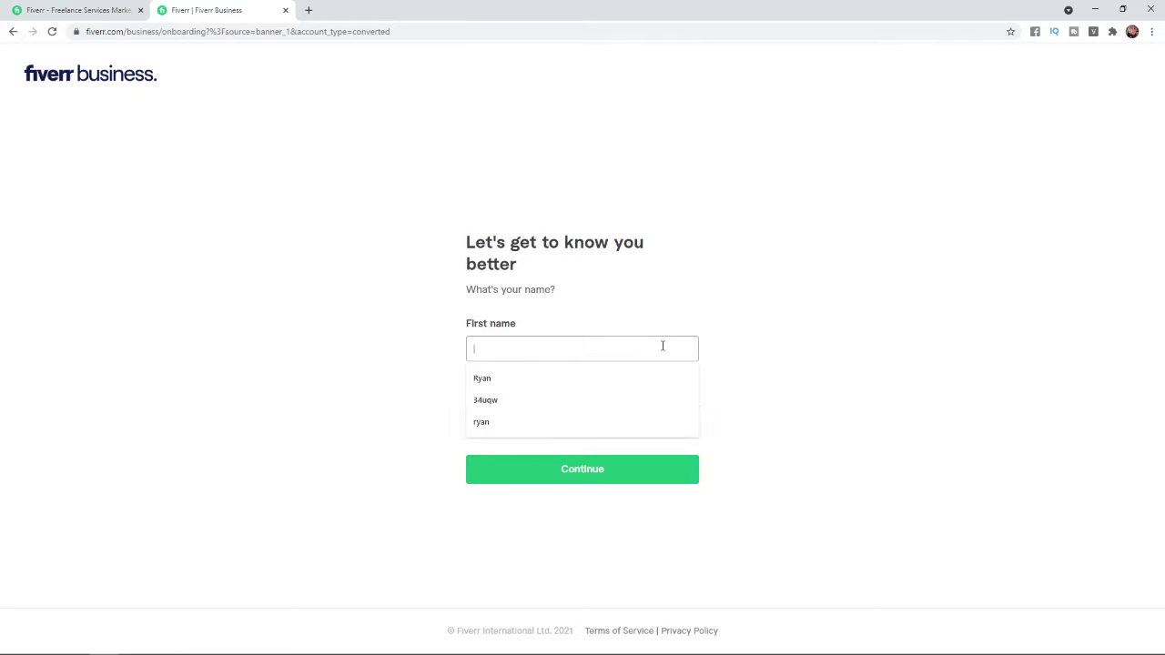
{"action": "left_click", "coordinate": [848, 315]}
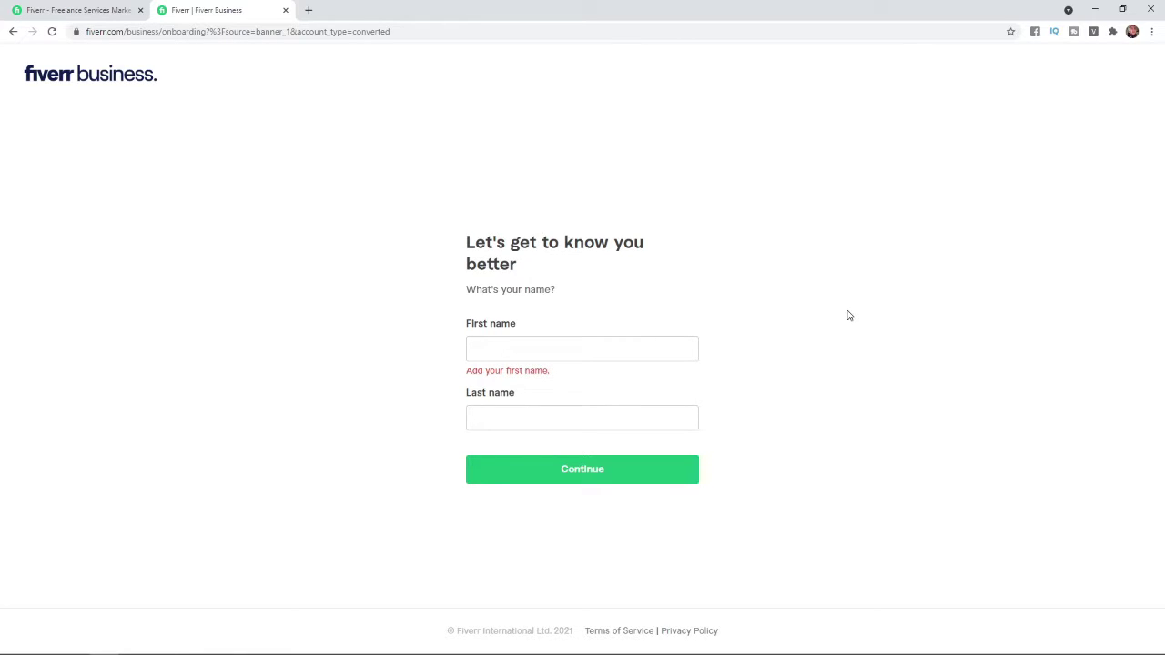
{"action": "left_click", "coordinate": [694, 349]}
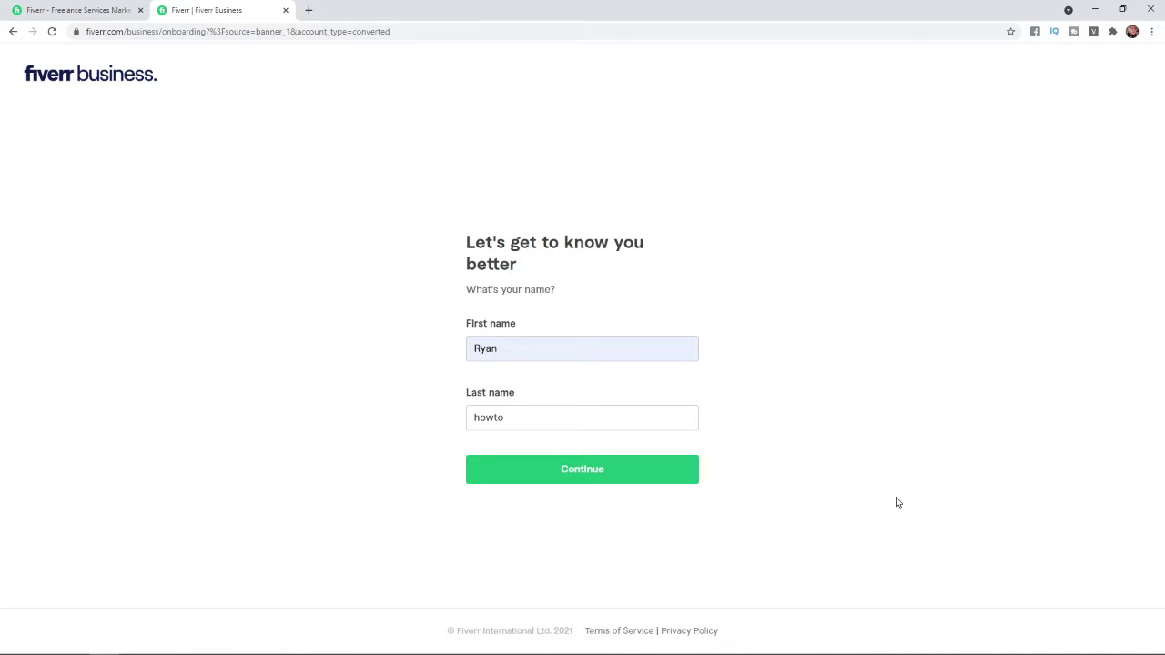
{"action": "left_click", "coordinate": [613, 480]}
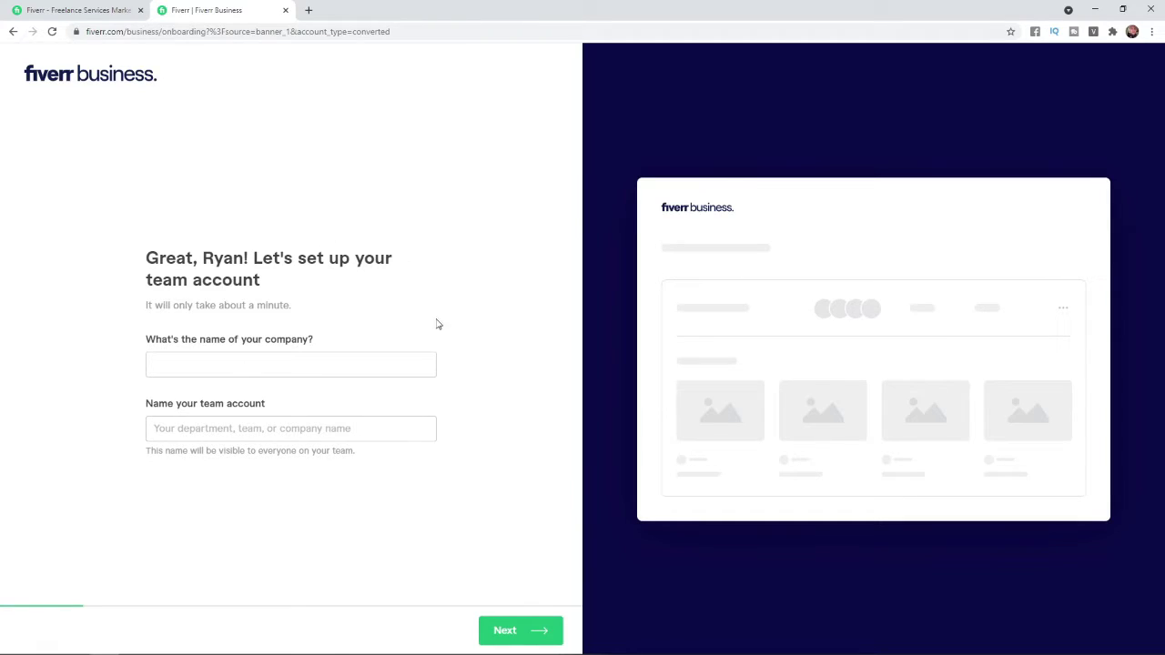
Enter howtoonline as both the company name and the team account name, then continue.
{"action": "left_click", "coordinate": [306, 361]}
{"action": "type", "text": "howtoonline"}
{"action": "left_click", "coordinate": [330, 436]}
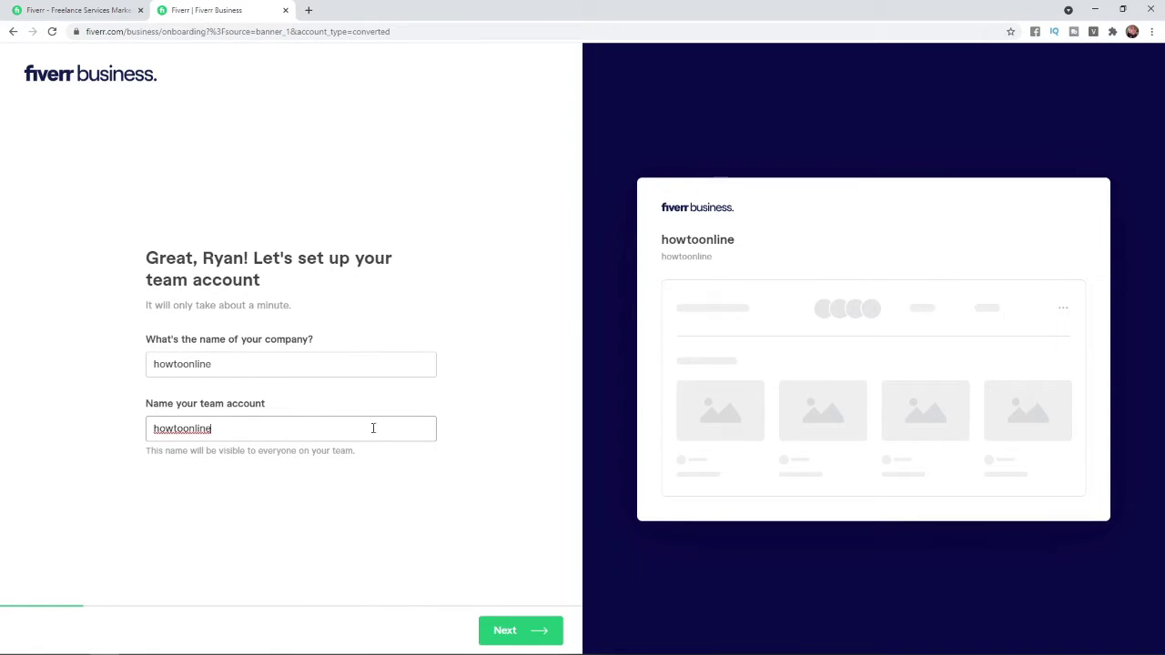
{"action": "left_click", "coordinate": [534, 632]}
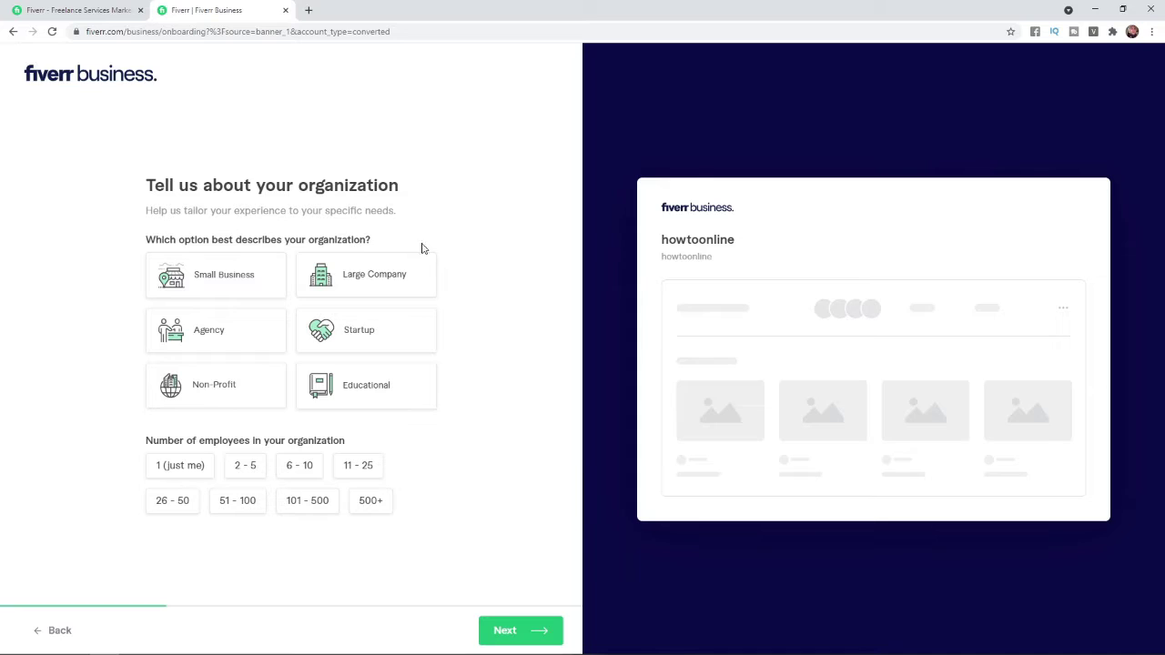
Describe the organization as a Small Business with 1 (just me) employee and continue.
{"action": "left_click", "coordinate": [241, 285]}
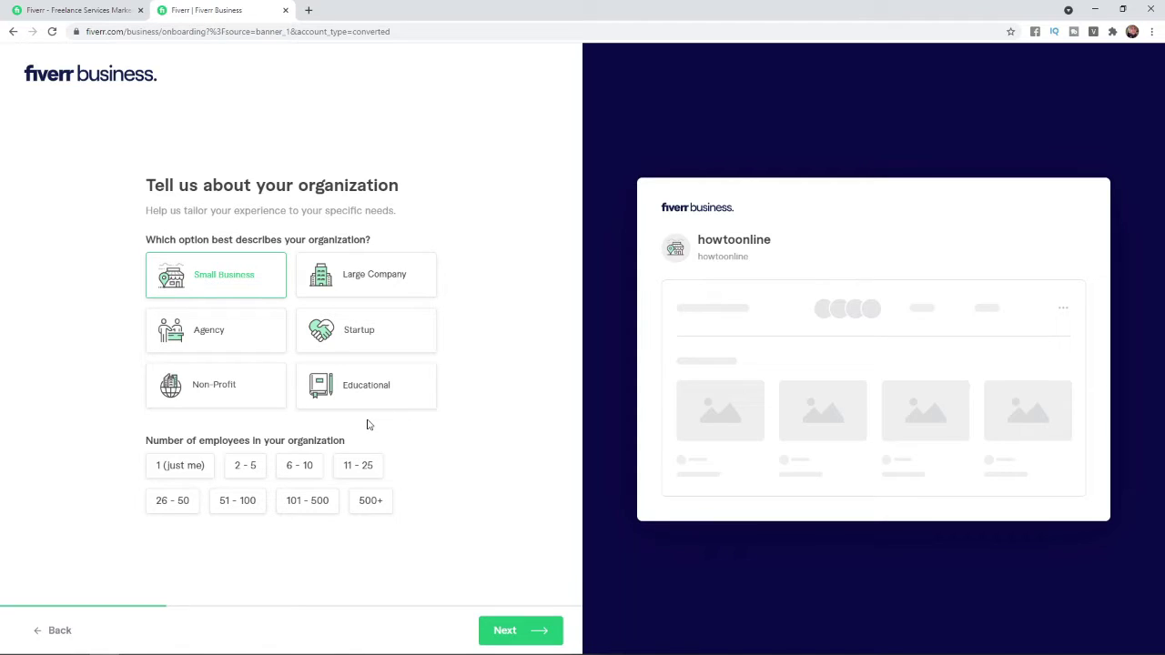
{"action": "left_click", "coordinate": [173, 469]}
{"action": "left_click", "coordinate": [533, 630]}
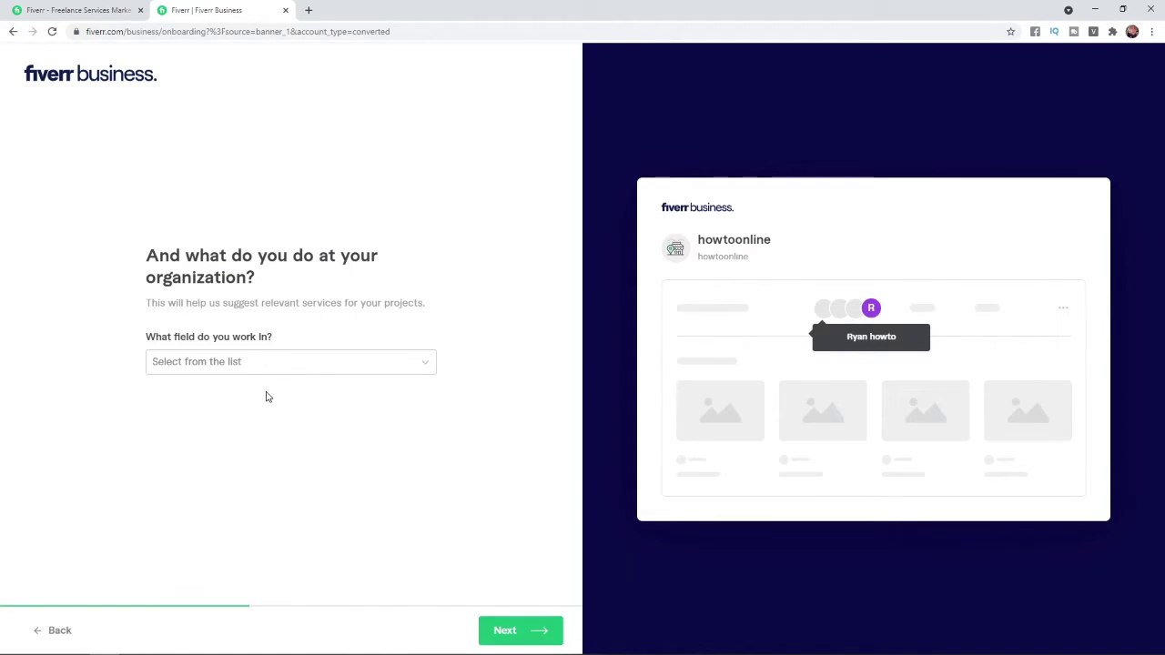
Choose Marketing & Brand as the work field and Brand Manager as the role, then continue.
{"action": "left_click", "coordinate": [388, 362]}
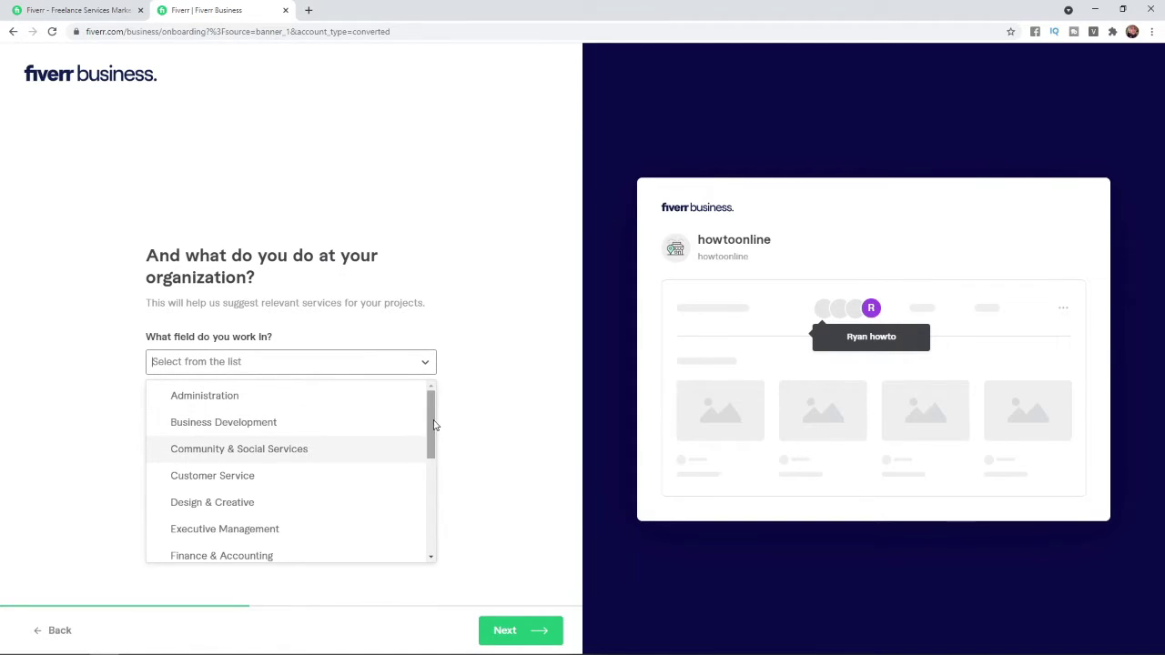
{"action": "left_click_drag", "start_coordinate": [431, 410], "coordinate": [423, 499]}
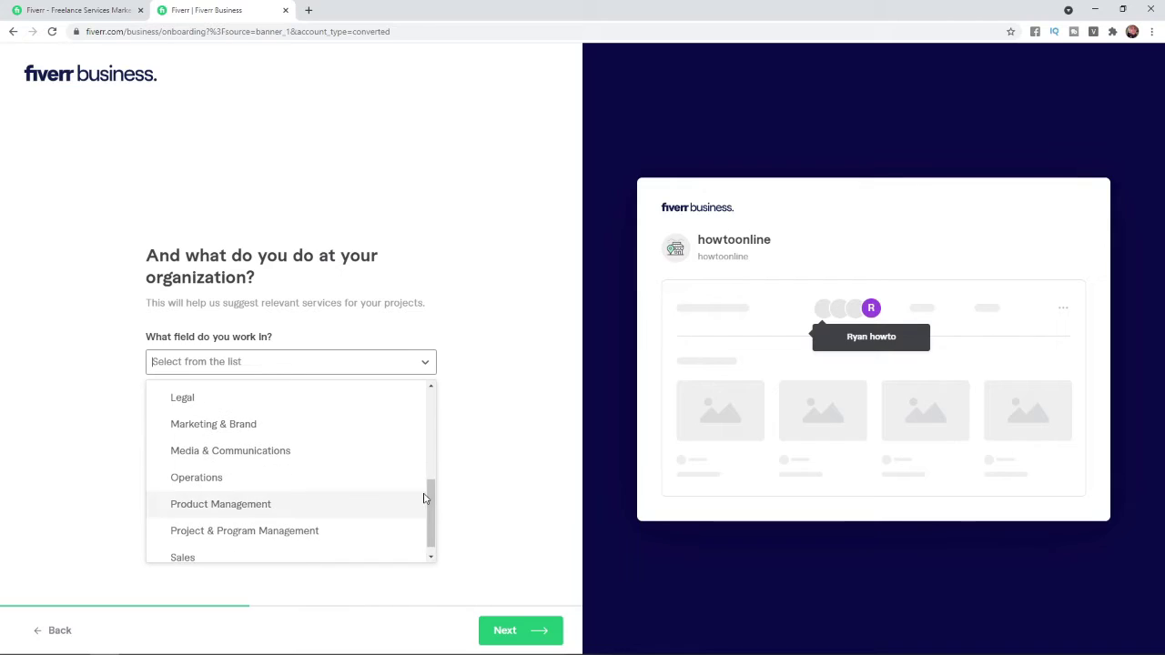
{"action": "left_click", "coordinate": [203, 429]}
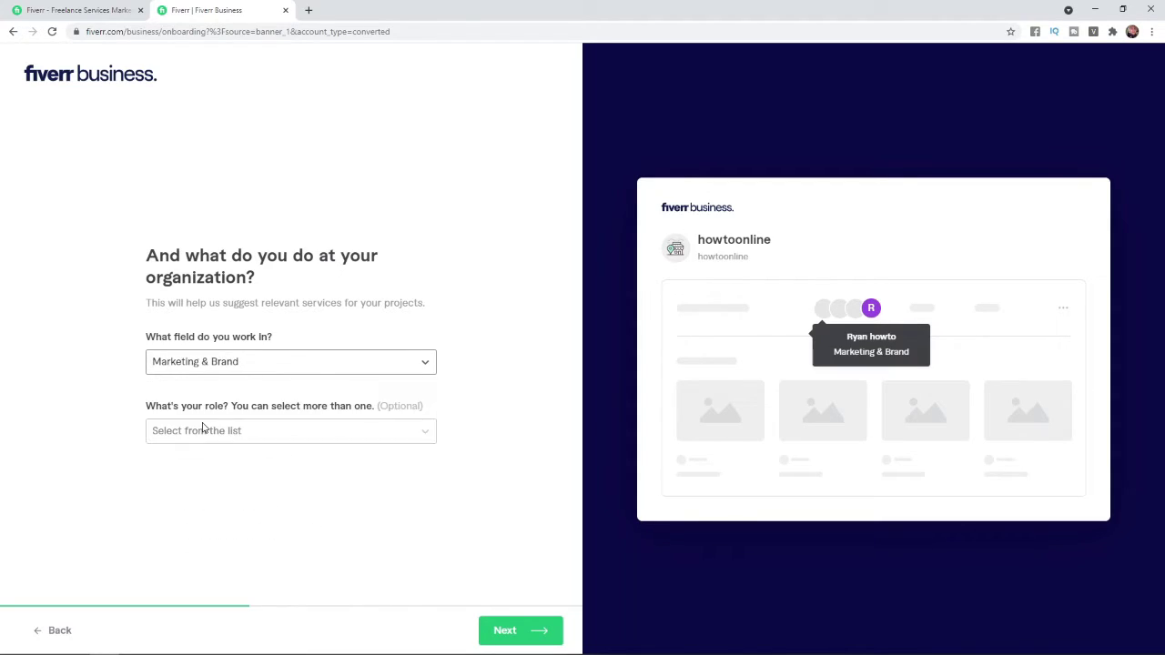
{"action": "left_click", "coordinate": [421, 437]}
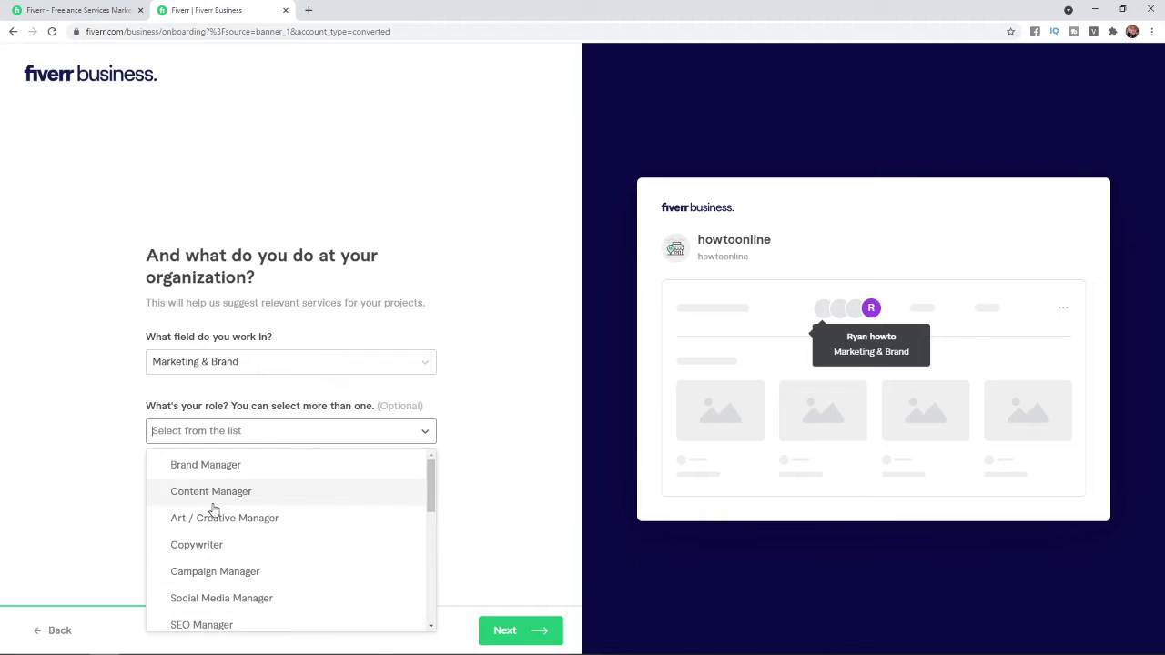
{"action": "left_click", "coordinate": [224, 469]}
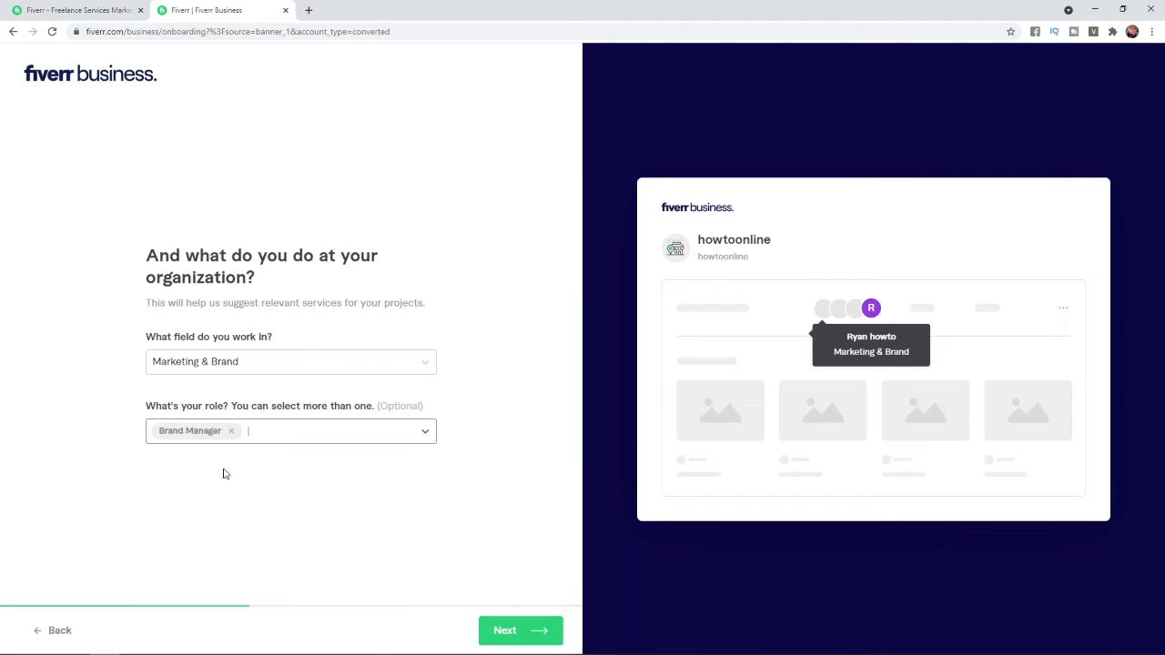
{"action": "left_click", "coordinate": [535, 634]}
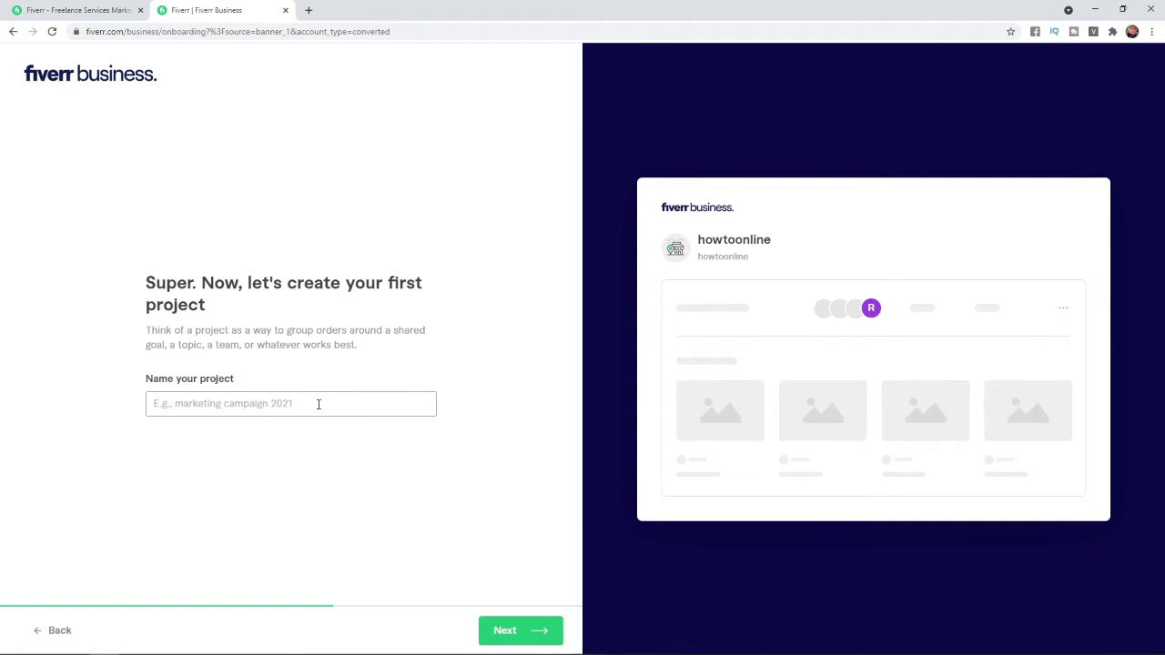
Enter 'marketing campaign' as the project name, correcting the typo, and continue.
{"action": "type", "text": "marketing"}
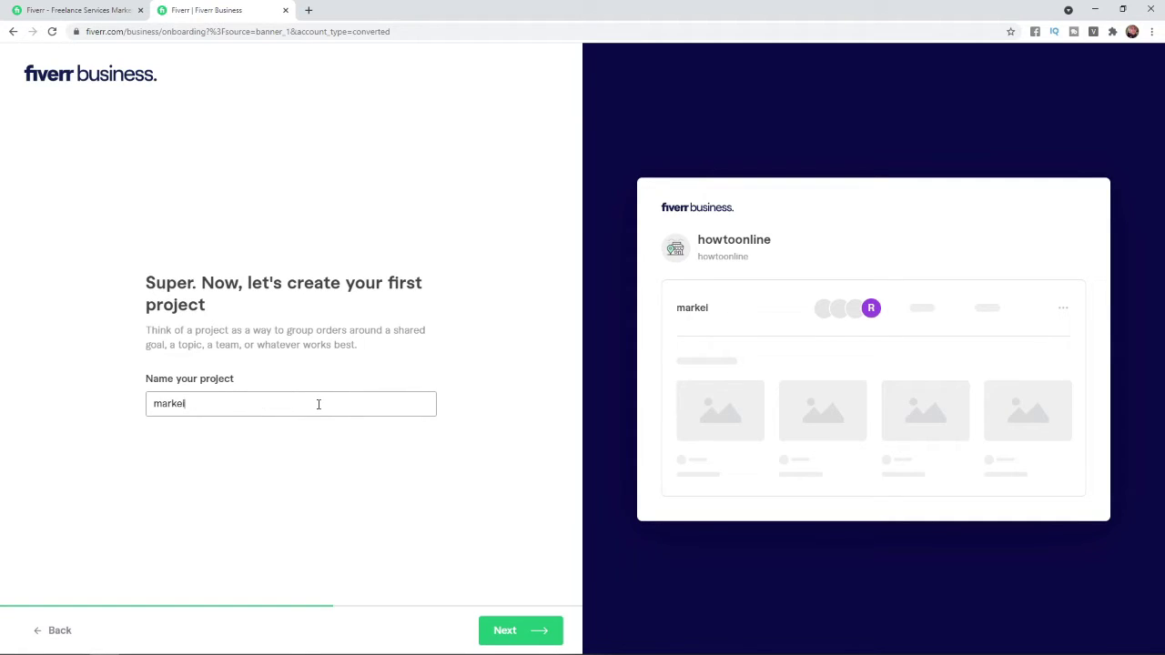
{"action": "type", "text": " campaing"}
{"action": "key", "text": "BackSpace"}
{"action": "key", "text": "BackSpace"}
{"action": "type", "text": "gn"}
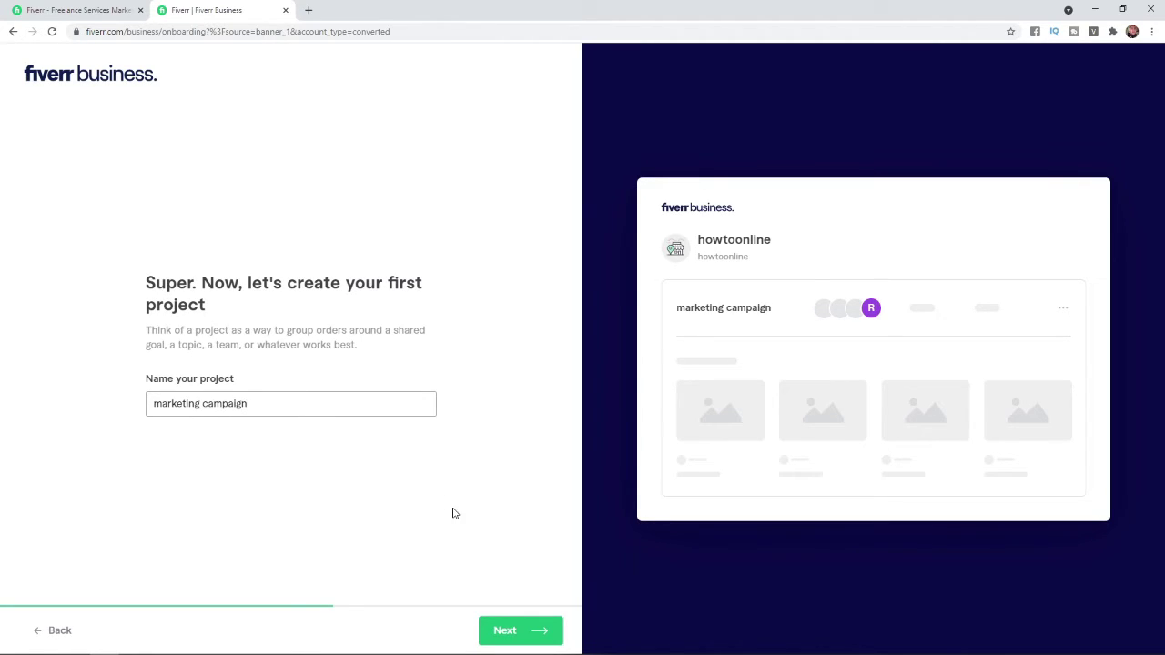
{"action": "left_click", "coordinate": [521, 636]}
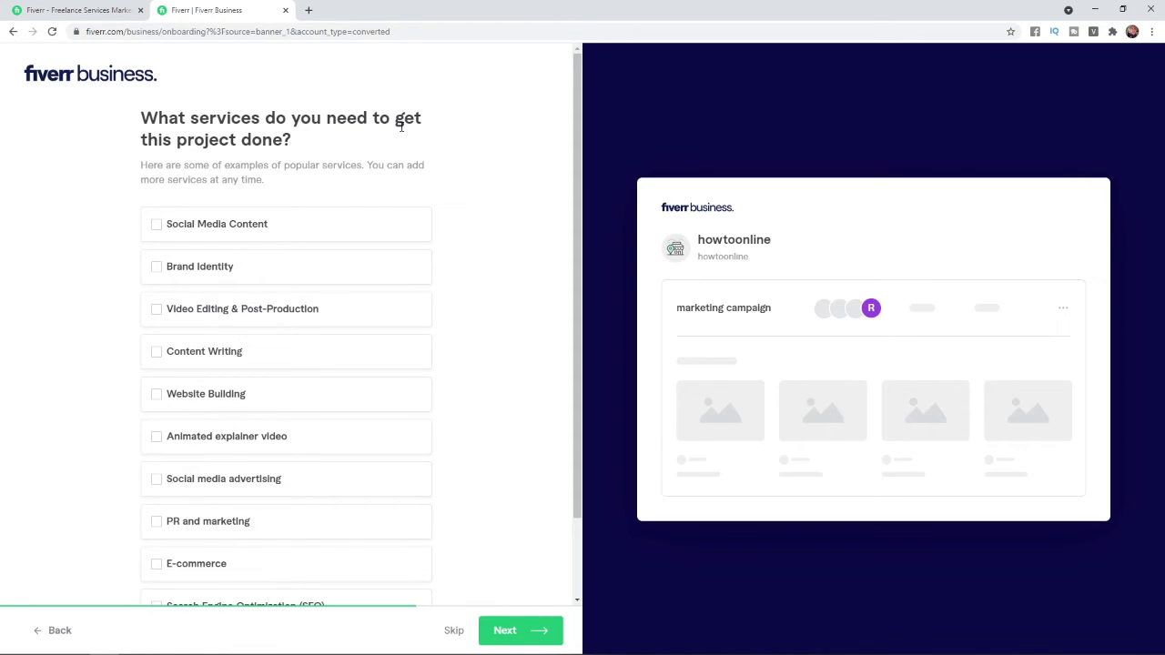
Select Social Media Content, Website Building and Social media advertising as the project's services, then proceed.
{"action": "left_click", "coordinate": [156, 225]}
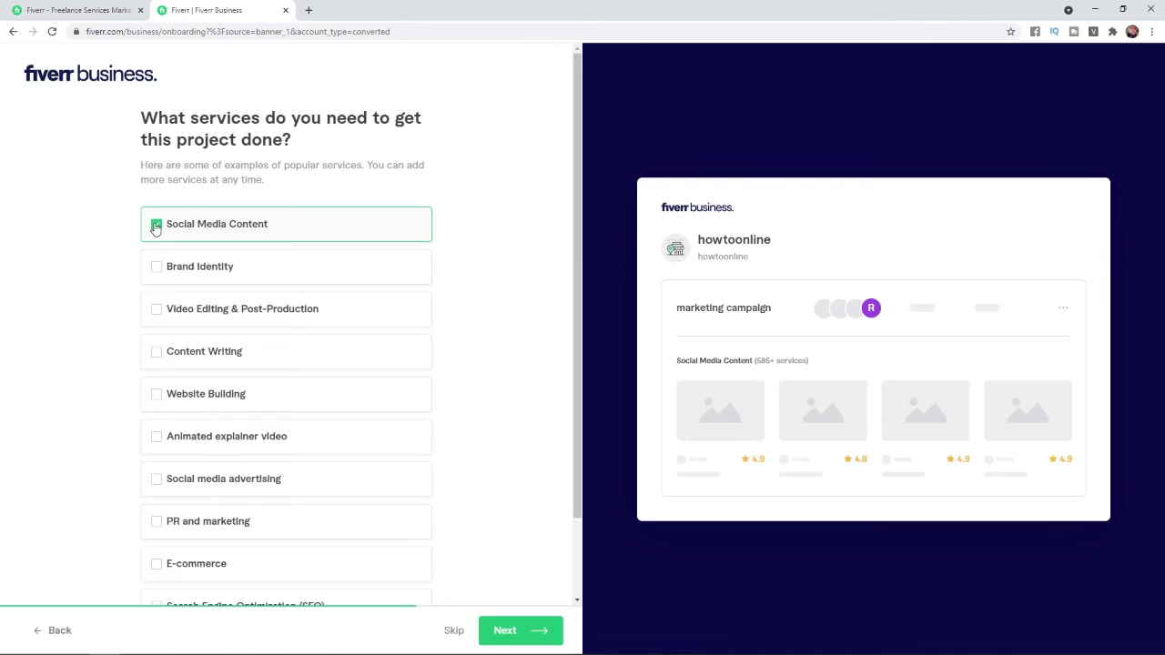
{"action": "left_click", "coordinate": [157, 395]}
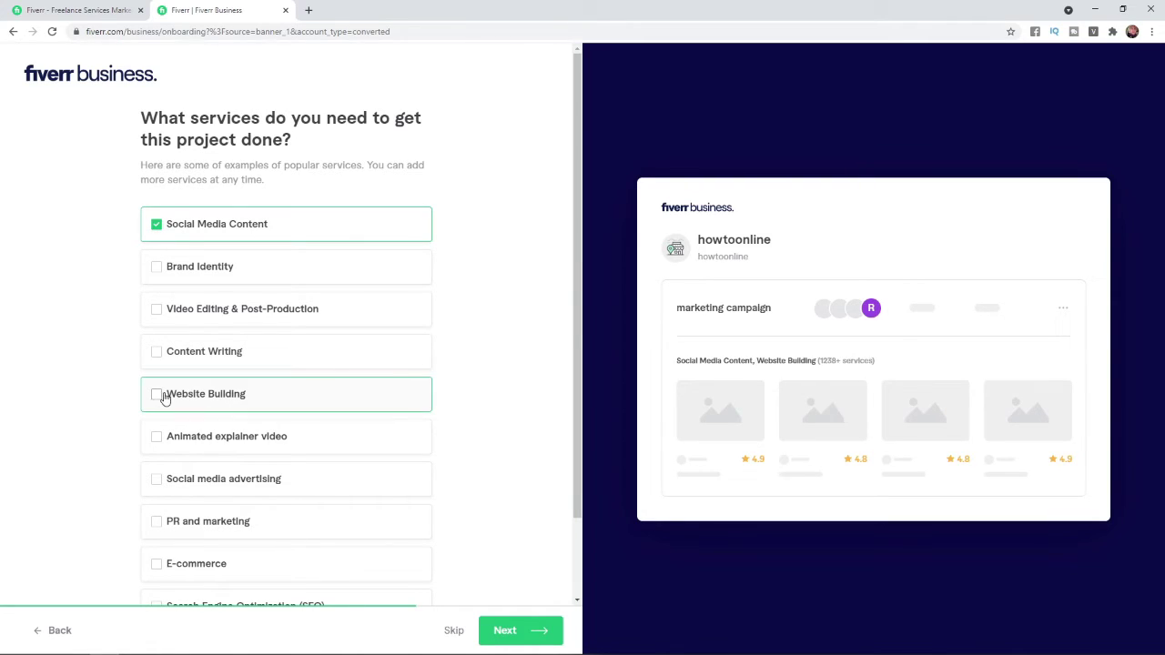
{"action": "left_click", "coordinate": [157, 483]}
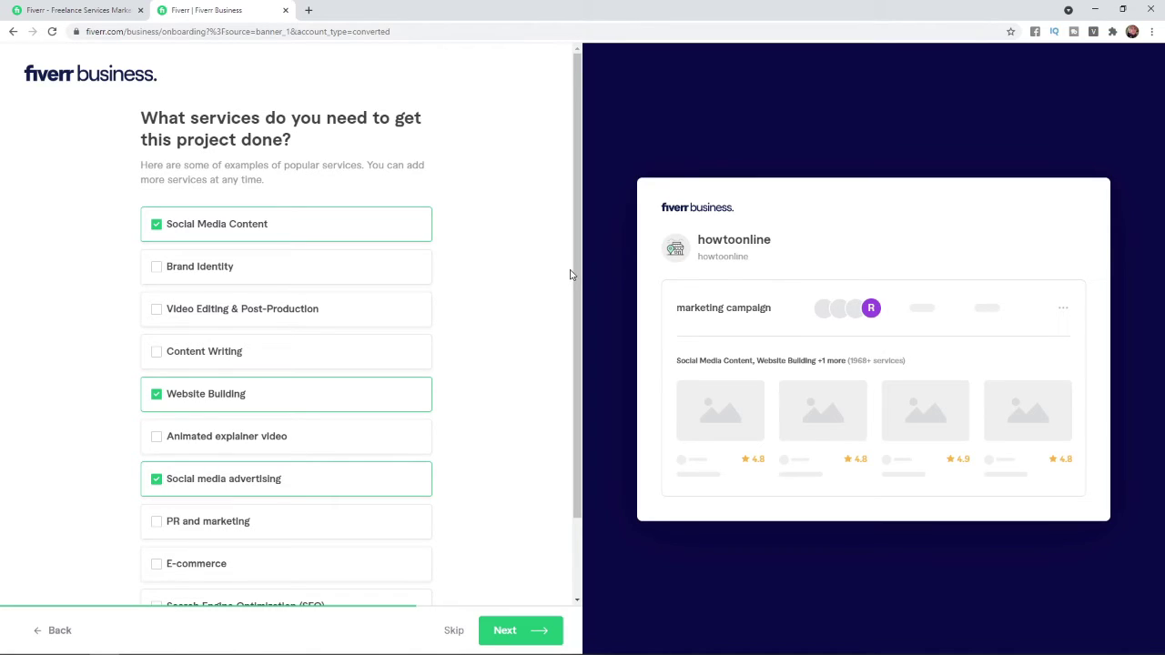
{"action": "left_click_drag", "start_coordinate": [575, 273], "coordinate": [574, 339]}
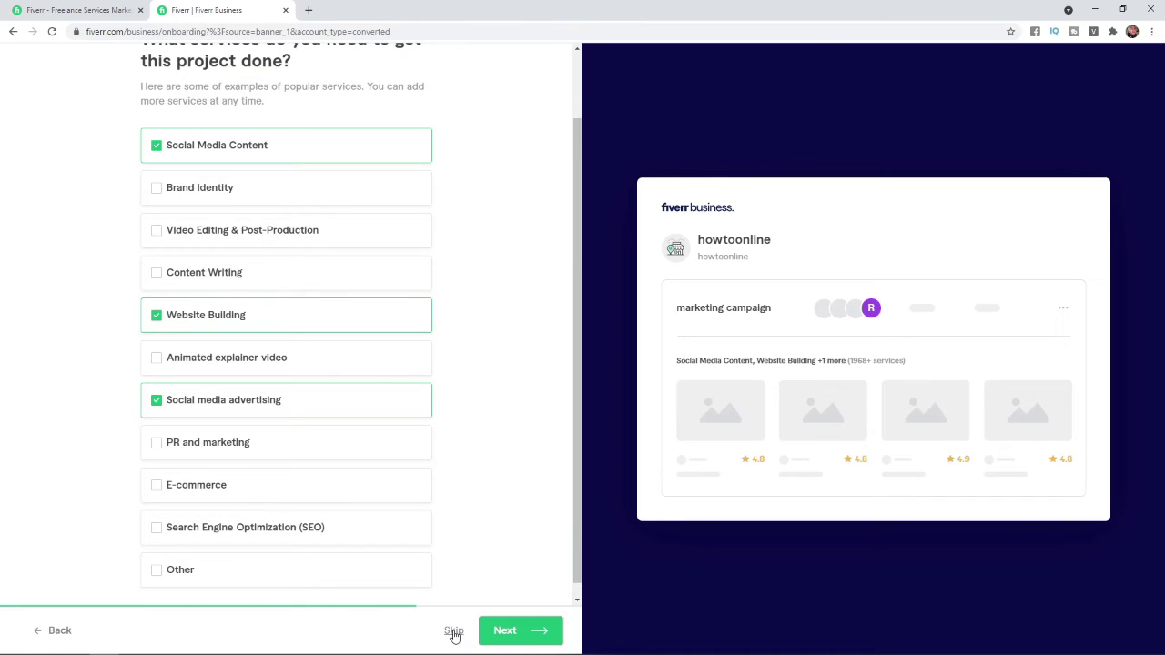
{"action": "left_click", "coordinate": [531, 639]}
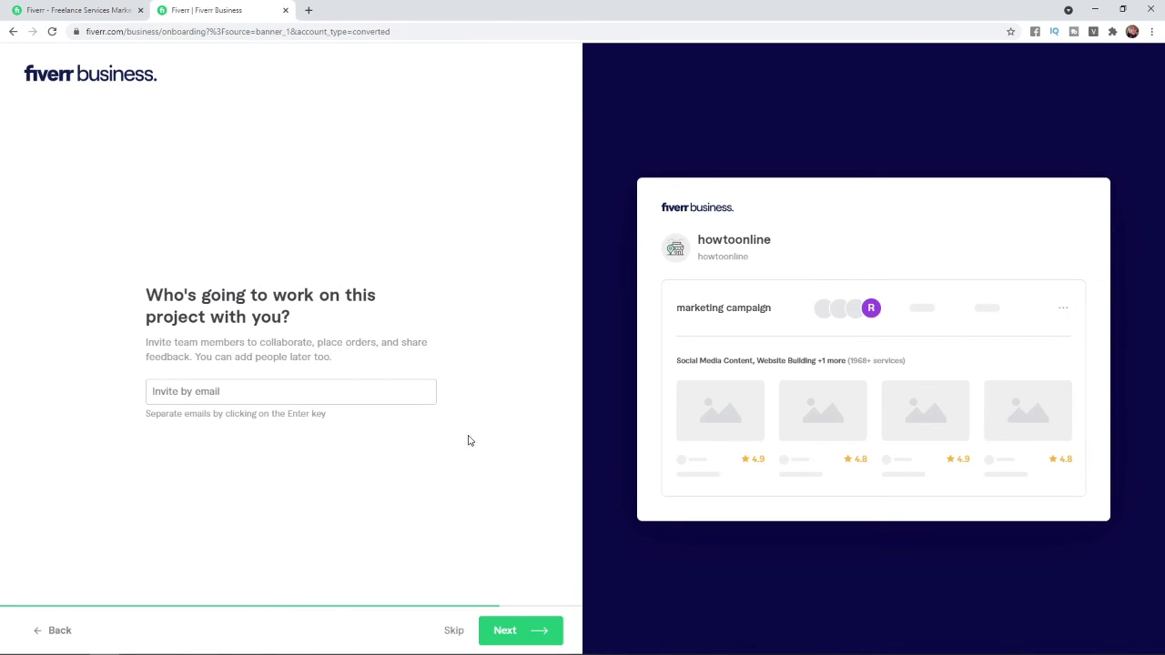
Skip the team invitation, leaving the invite-by-email field empty.
{"action": "left_click", "coordinate": [453, 630]}
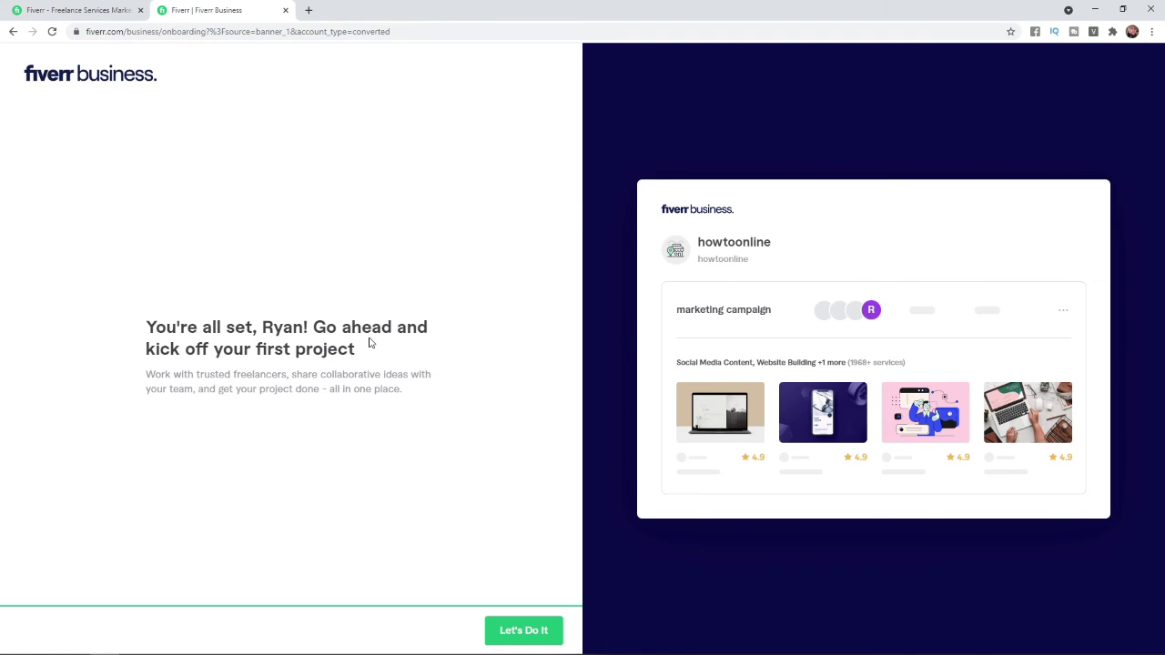
Confirm 'Let's Do It' on the all-set page to complete onboarding.
{"action": "left_click", "coordinate": [523, 639]}
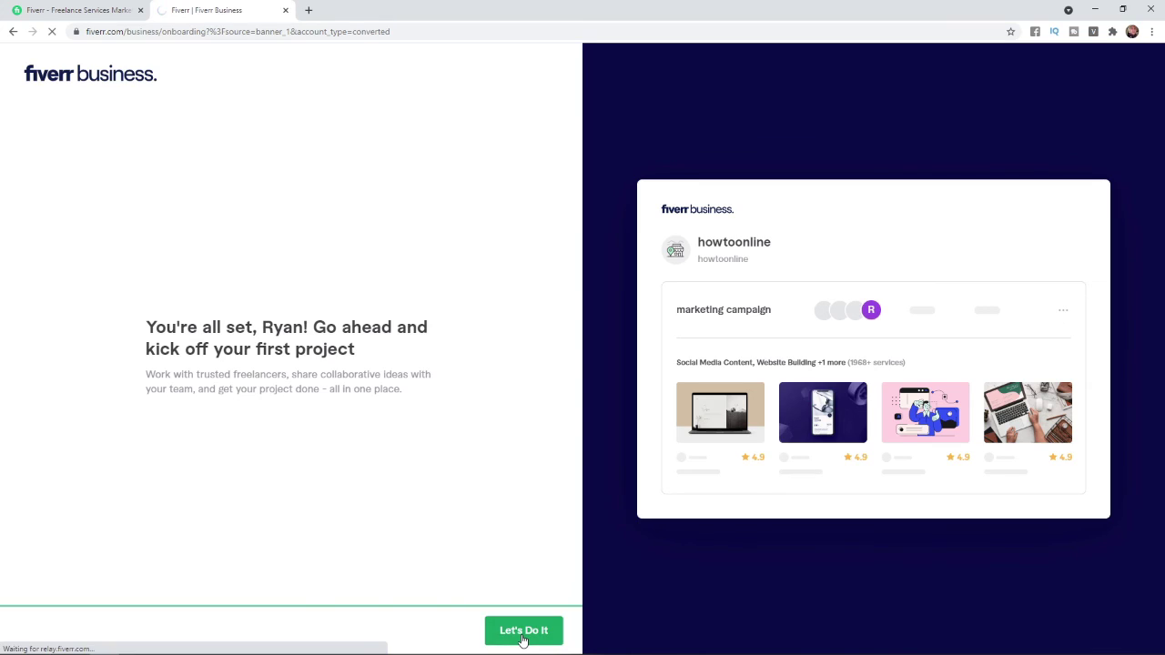